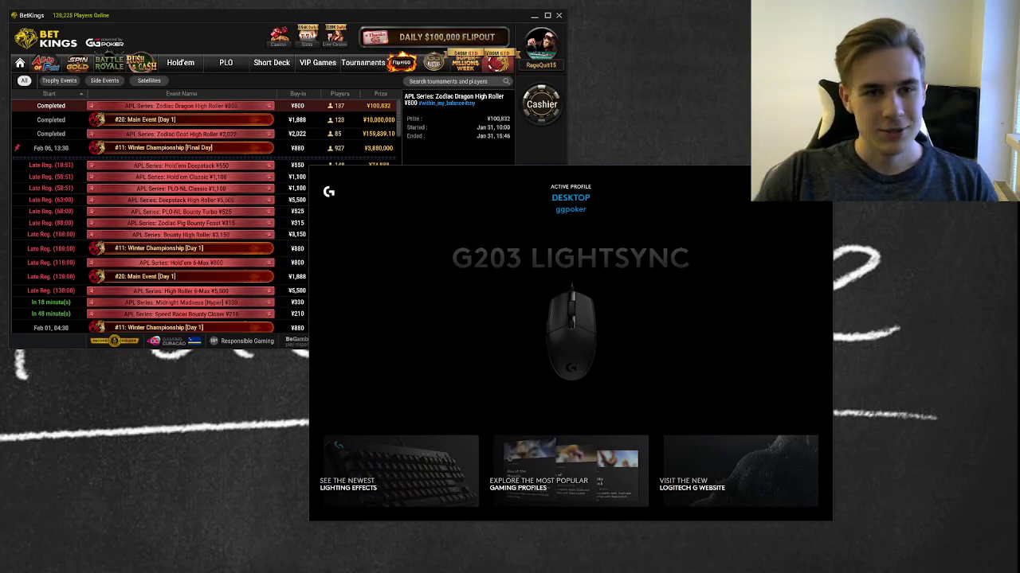
{"action": "left_click_drag", "start_coordinate": [428, 10], "coordinate": [520, 51]}
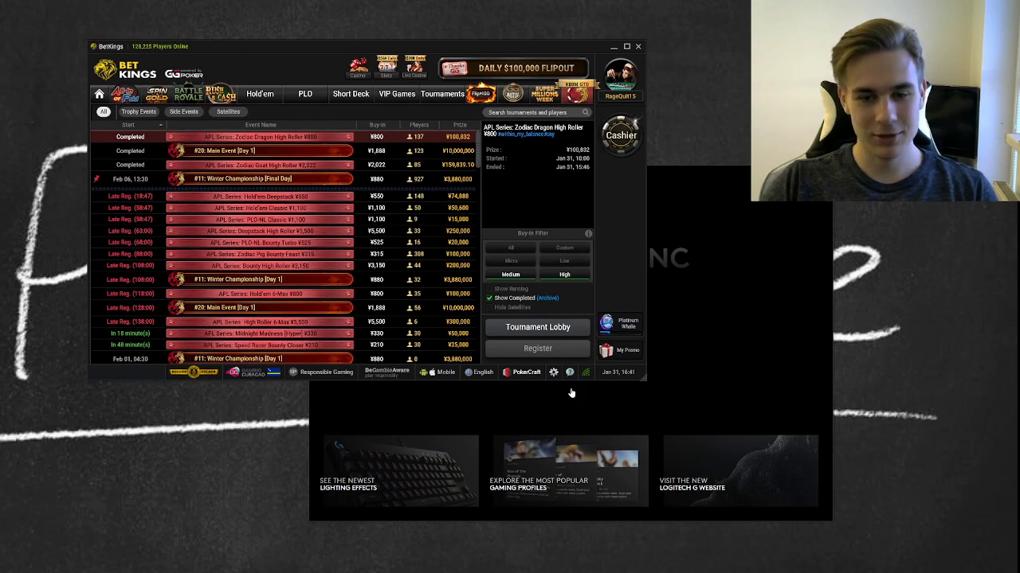
{"action": "left_click", "coordinate": [553, 373]}
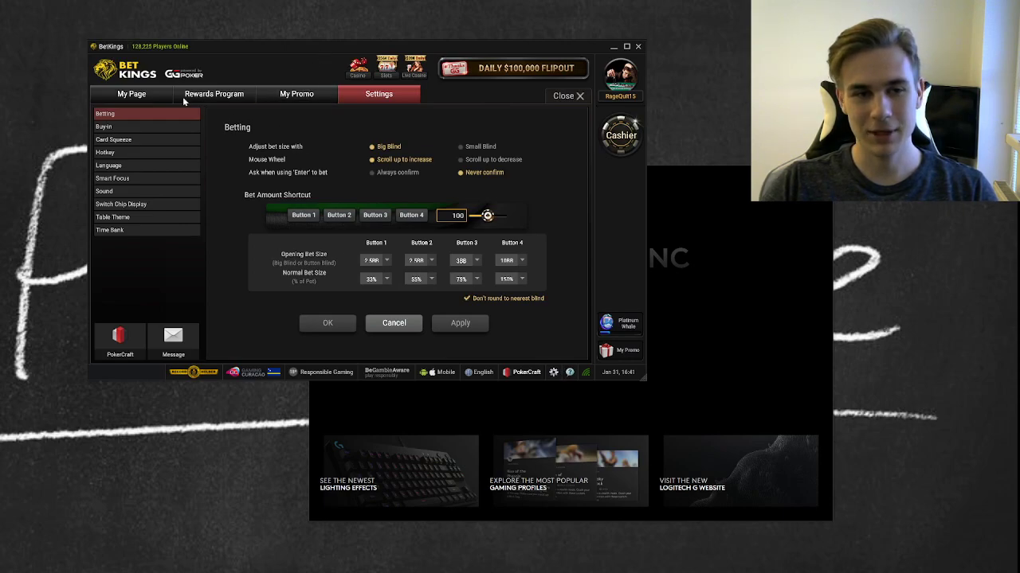
{"action": "left_click", "coordinate": [562, 96]}
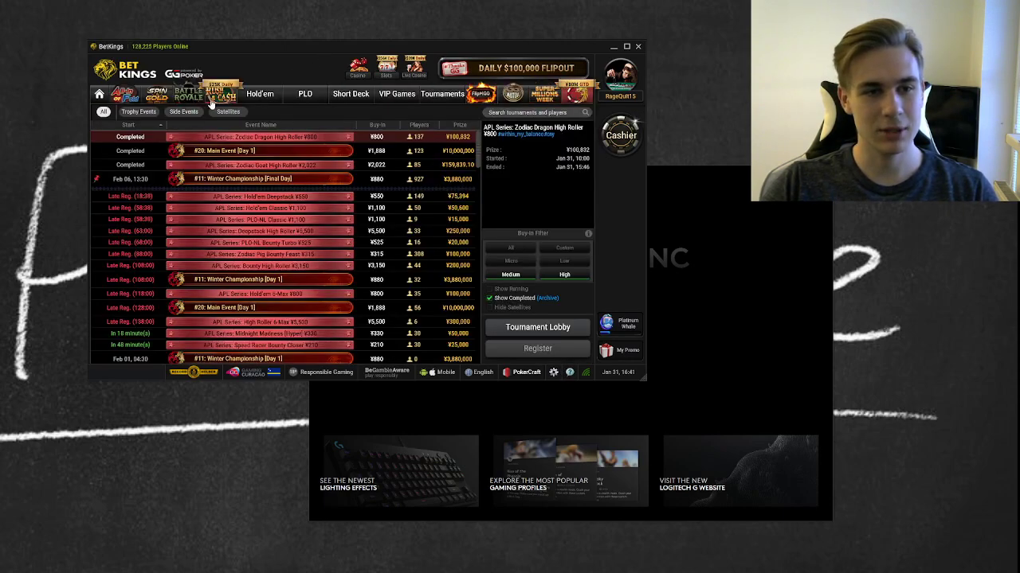
Join one $0.01/$0.02 Hold'em Rush & Cash table with a $2 buy-in from the USD balance
{"action": "left_click", "coordinate": [226, 97]}
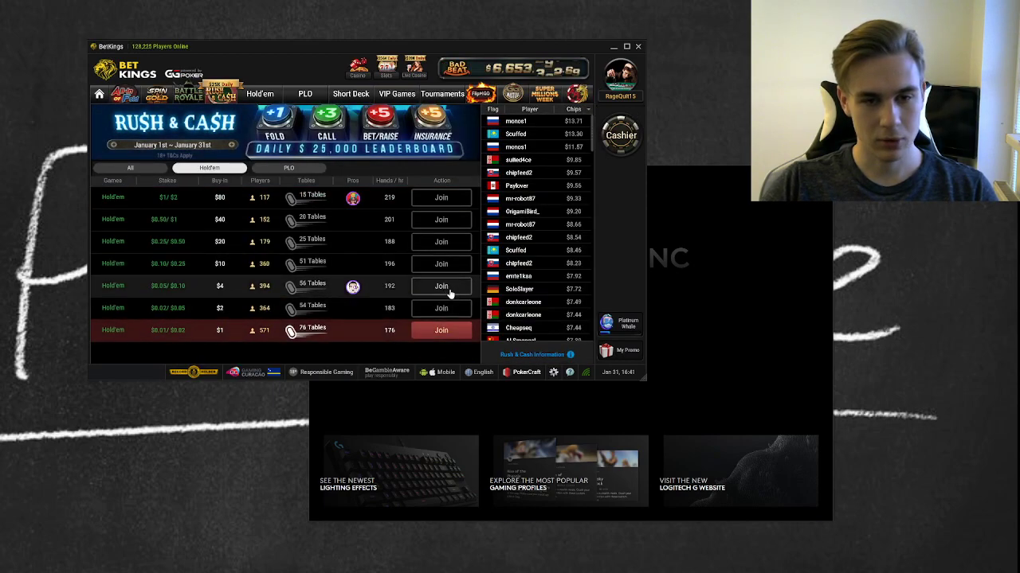
{"action": "left_click", "coordinate": [442, 330]}
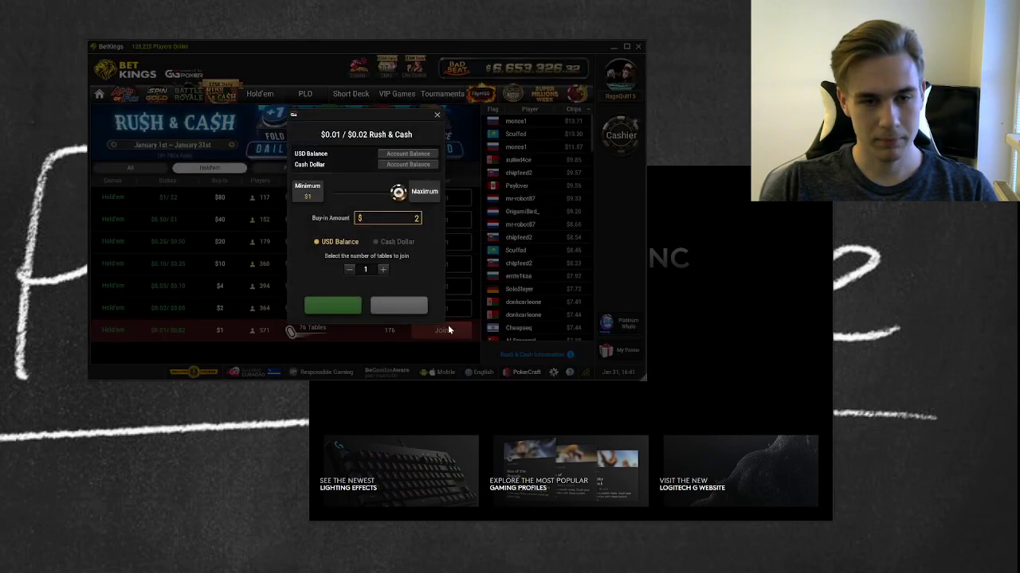
{"action": "left_click", "coordinate": [337, 305]}
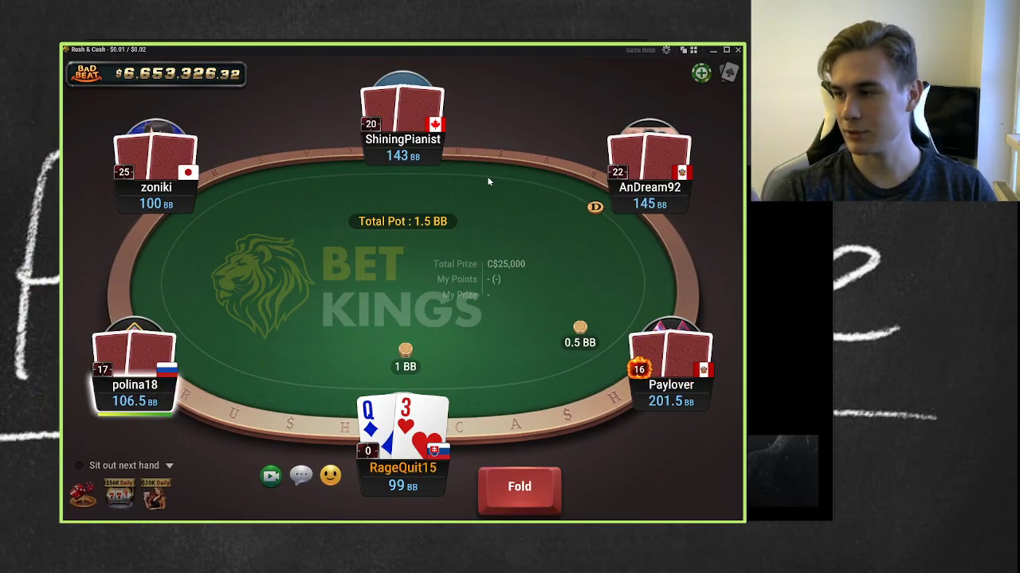
Fold the first two hands and choose to sit out the next hand
{"action": "key", "text": "f"}
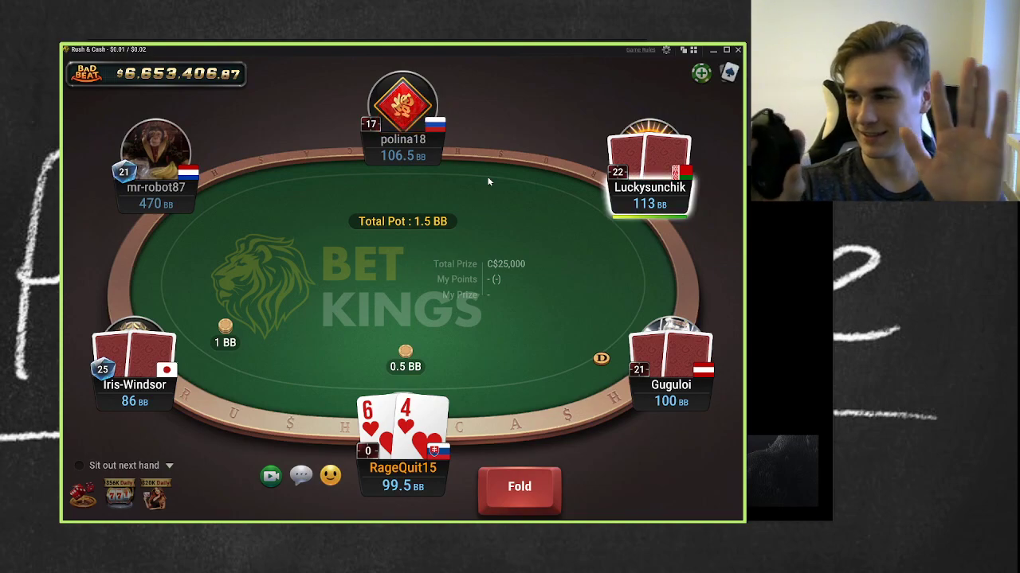
{"action": "key", "text": "f"}
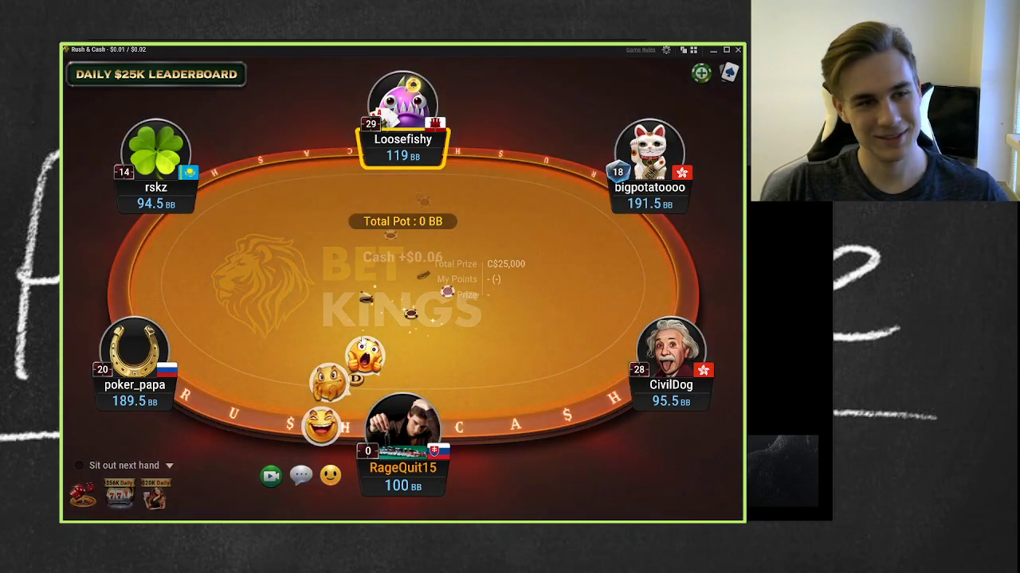
{"action": "left_click", "coordinate": [121, 464]}
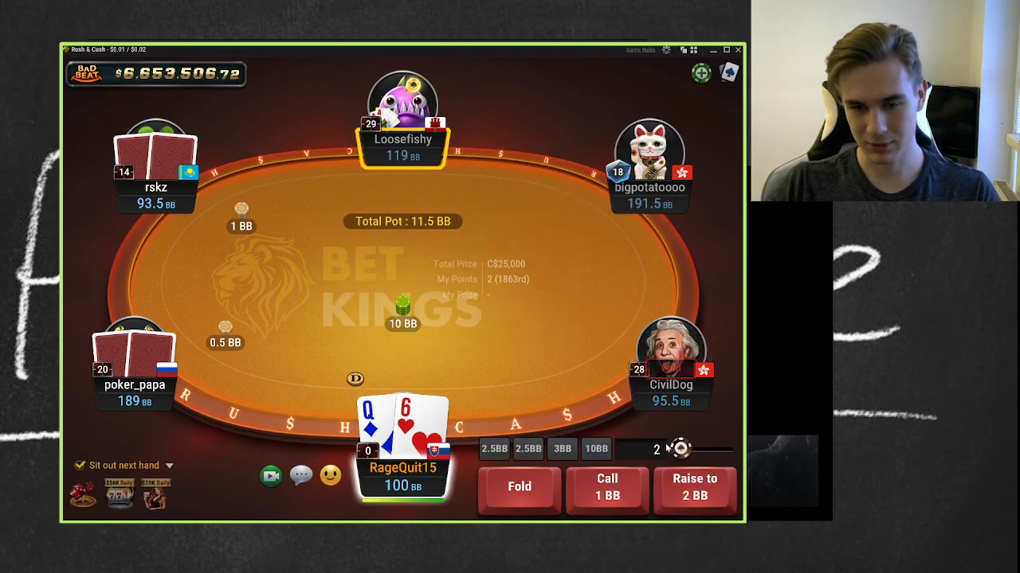
Raise all-in for 100 BB with the queen-six hand and reveal the rabbit-hunt board cards
{"action": "left_click", "coordinate": [695, 487]}
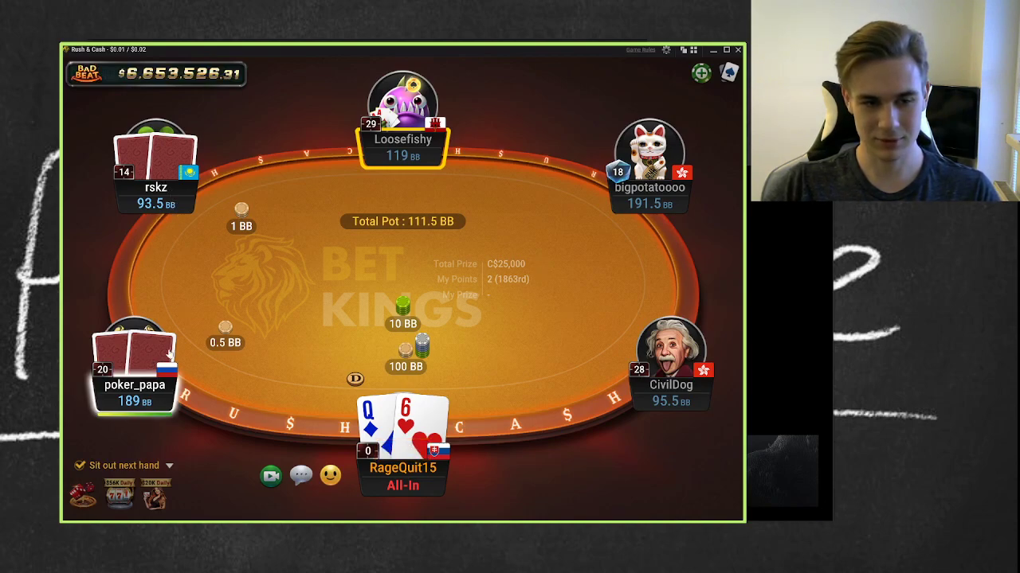
{"action": "left_click", "coordinate": [427, 359]}
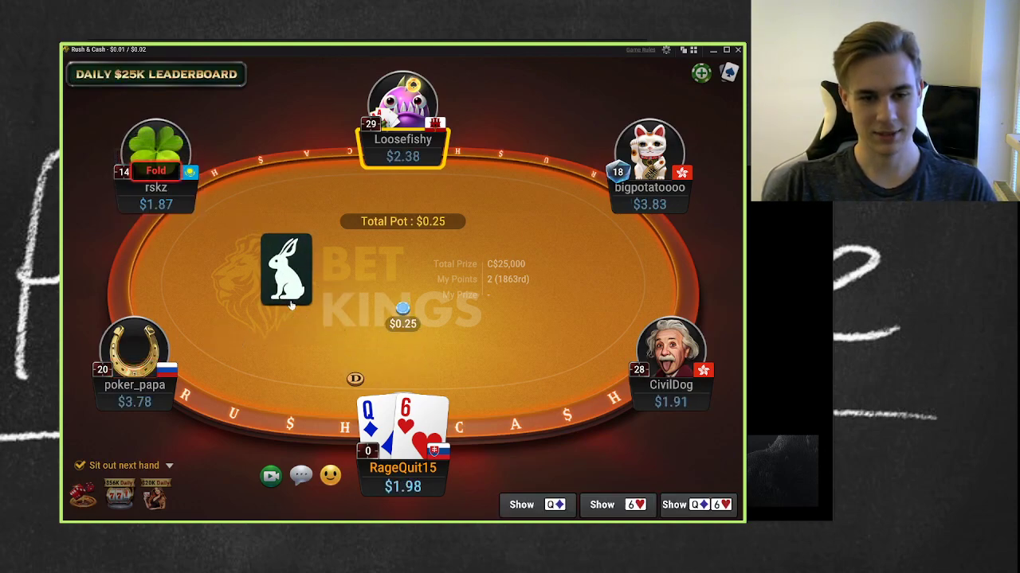
{"action": "left_click", "coordinate": [618, 514]}
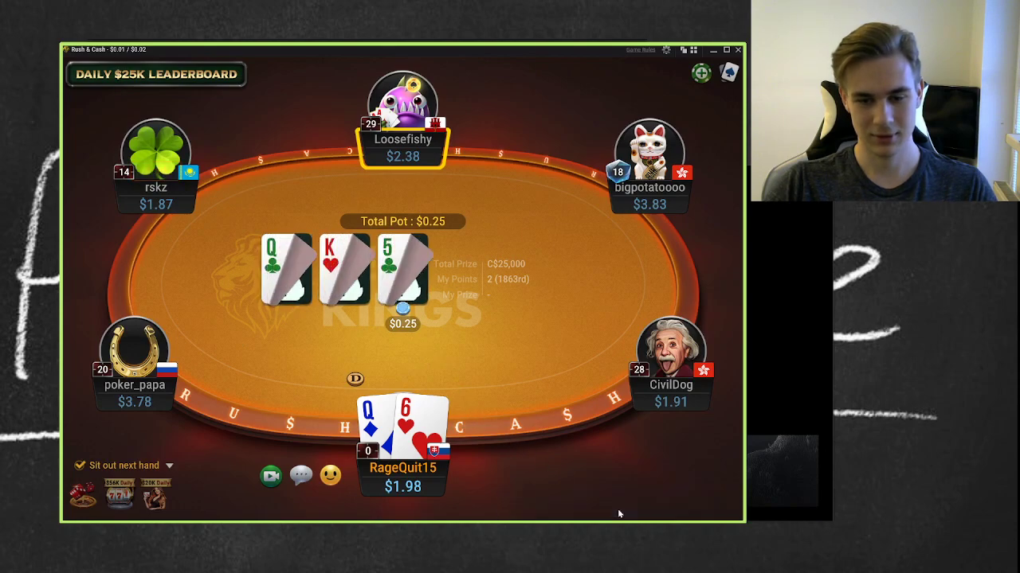
Leave the Rush & Cash table, confirming the cash-out, and open the poker client's hotkey settings
{"action": "left_click", "coordinate": [739, 50]}
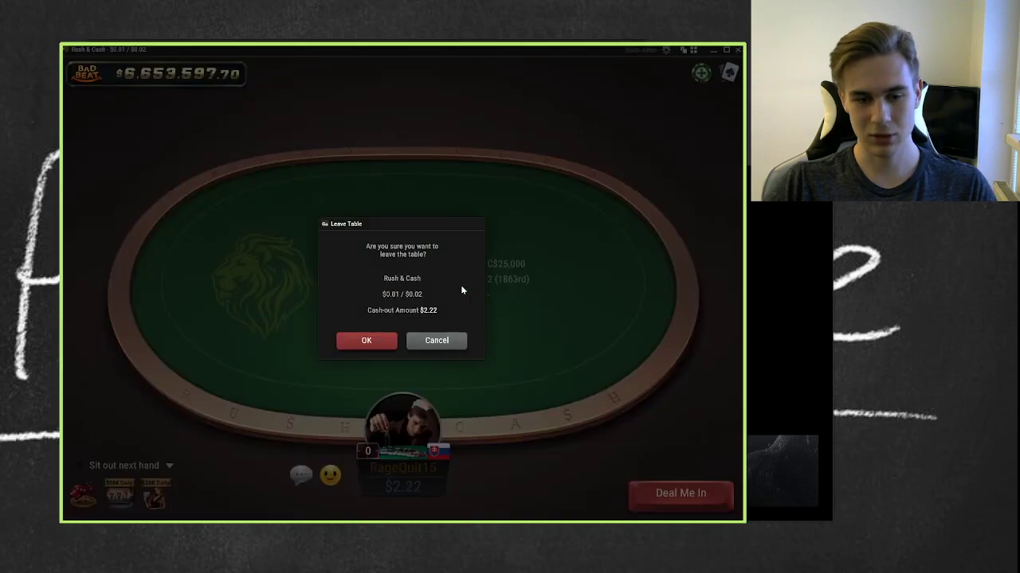
{"action": "left_click", "coordinate": [368, 342]}
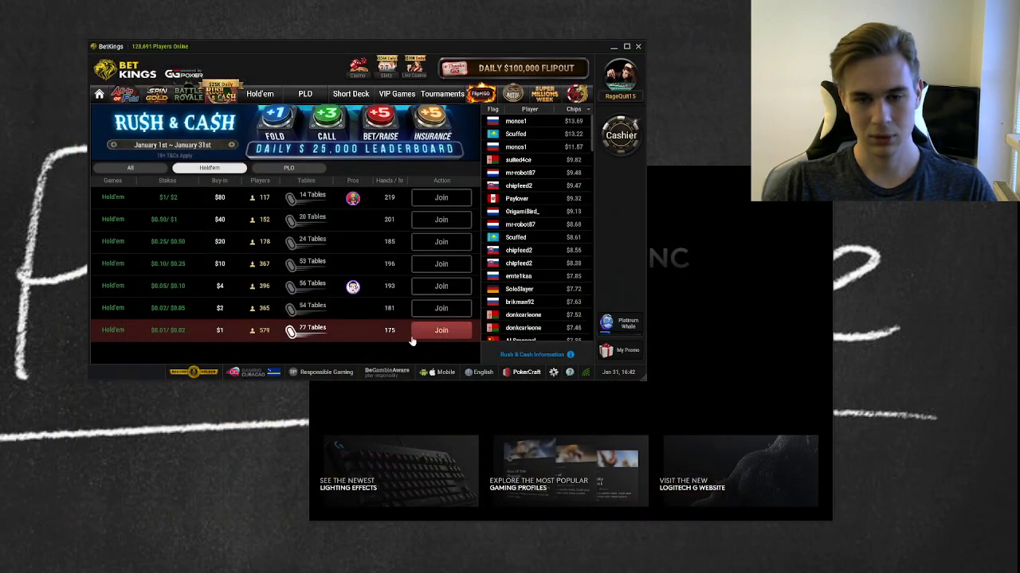
{"action": "left_click", "coordinate": [553, 372]}
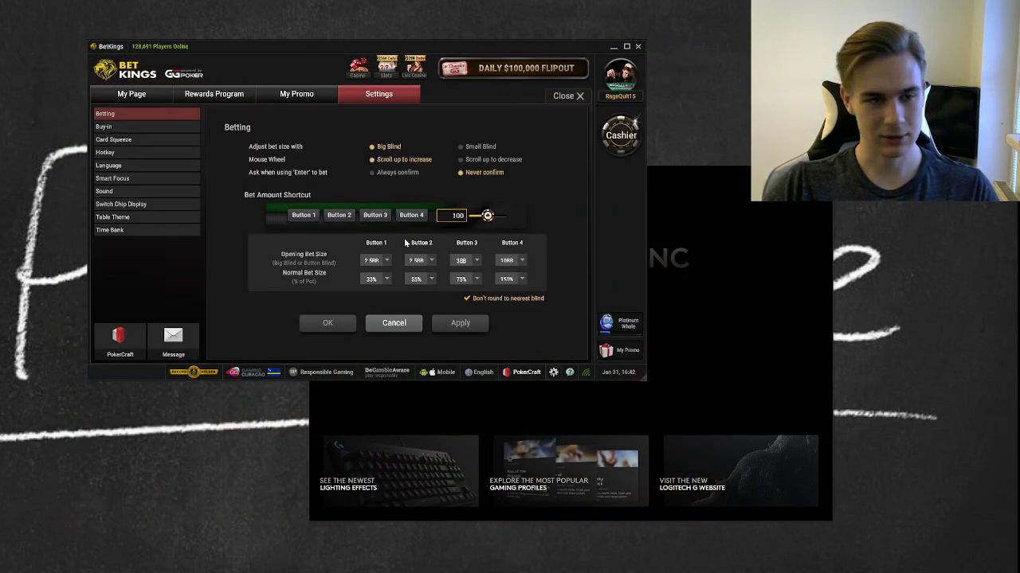
{"action": "left_click", "coordinate": [113, 152]}
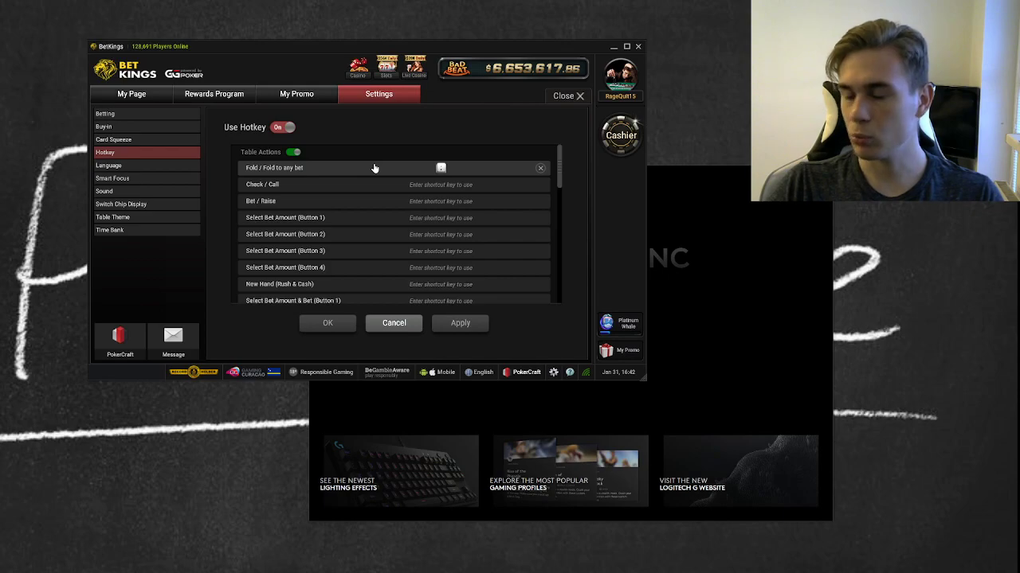
Switch to the Logitech G software and open the G203 LIGHTSYNC's button assignments for the ggpoker profile
{"action": "left_click_drag", "start_coordinate": [722, 171], "coordinate": [712, 147]}
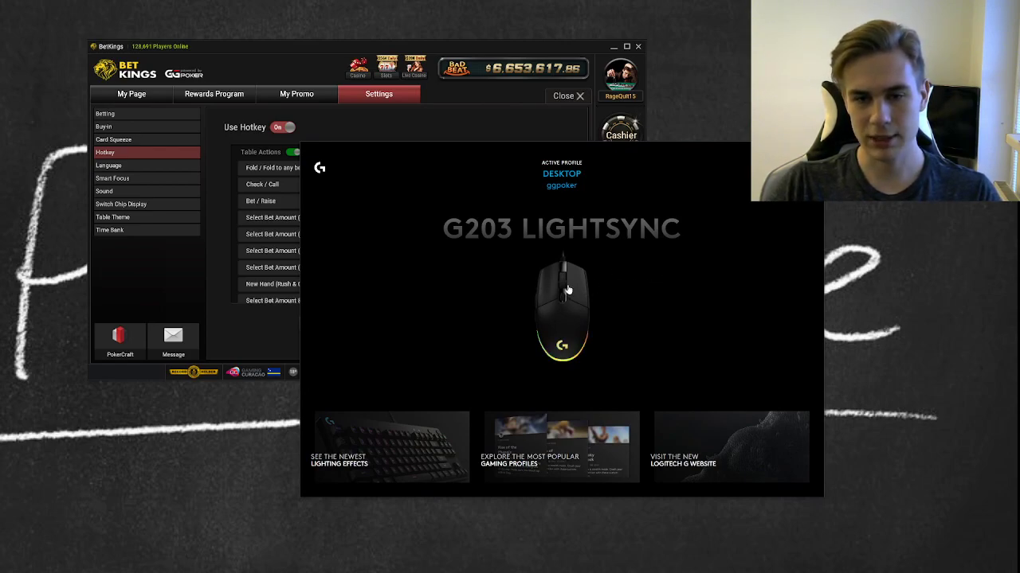
{"action": "left_click", "coordinate": [569, 338]}
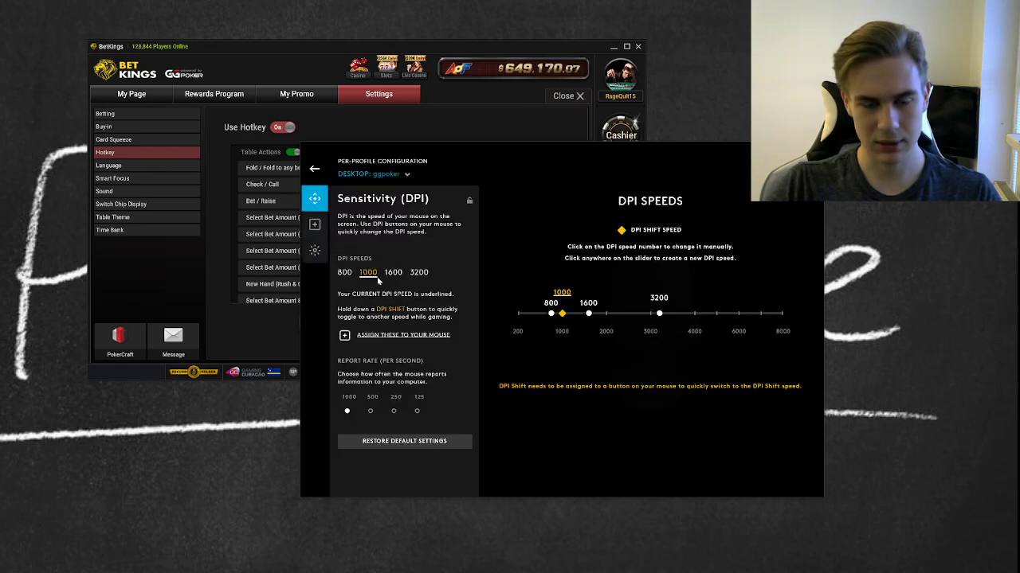
{"action": "left_click", "coordinate": [315, 224]}
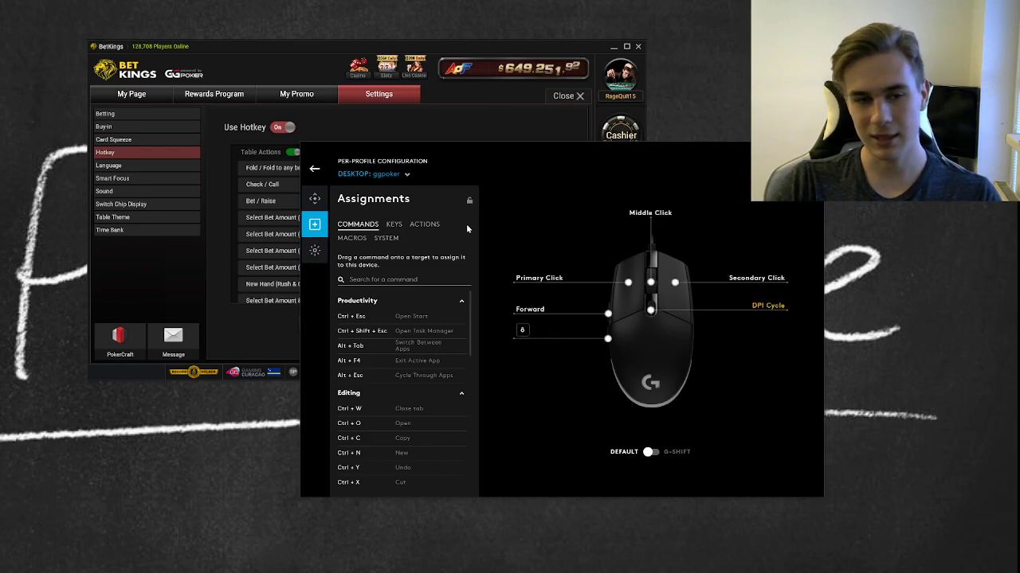
Switch back to BetKings and look through the table actions that can be given a hotkey
{"action": "left_click", "coordinate": [377, 123]}
{"action": "left_click", "coordinate": [435, 171]}
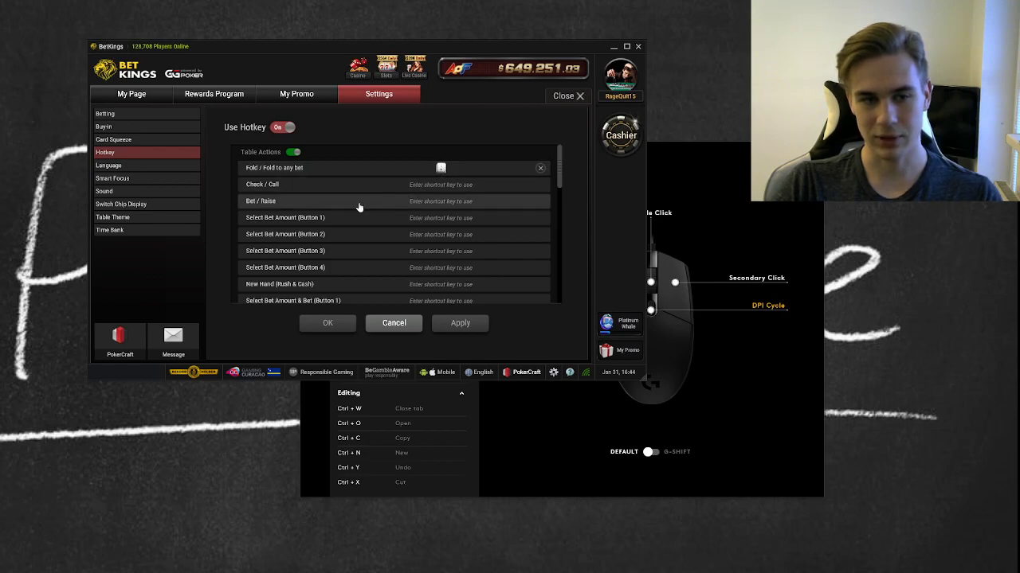
{"action": "scroll", "coordinate": [326, 212], "scroll_direction": "down", "scroll_amount": 8}
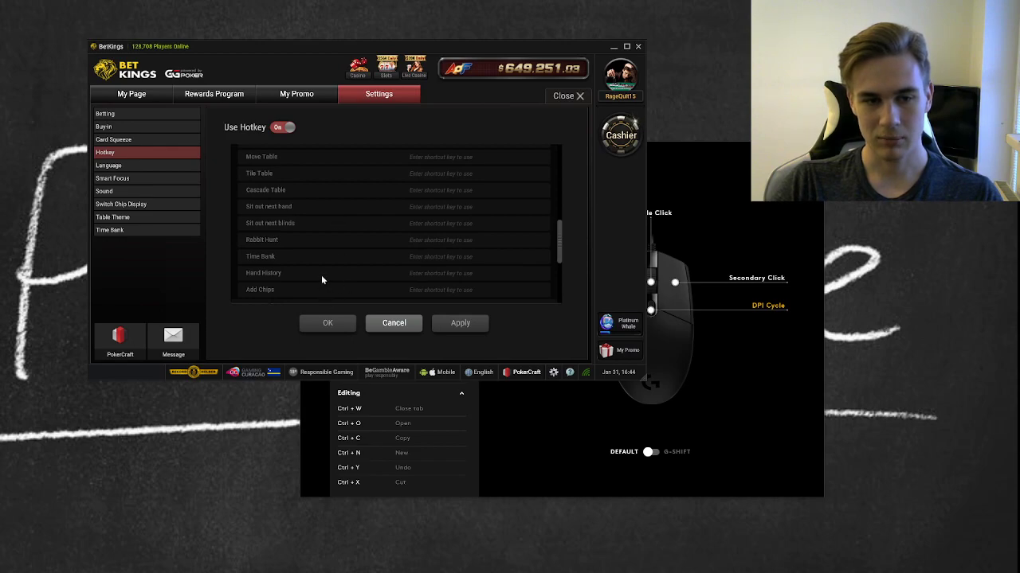
{"action": "scroll", "coordinate": [322, 280], "scroll_direction": "up", "scroll_amount": 8}
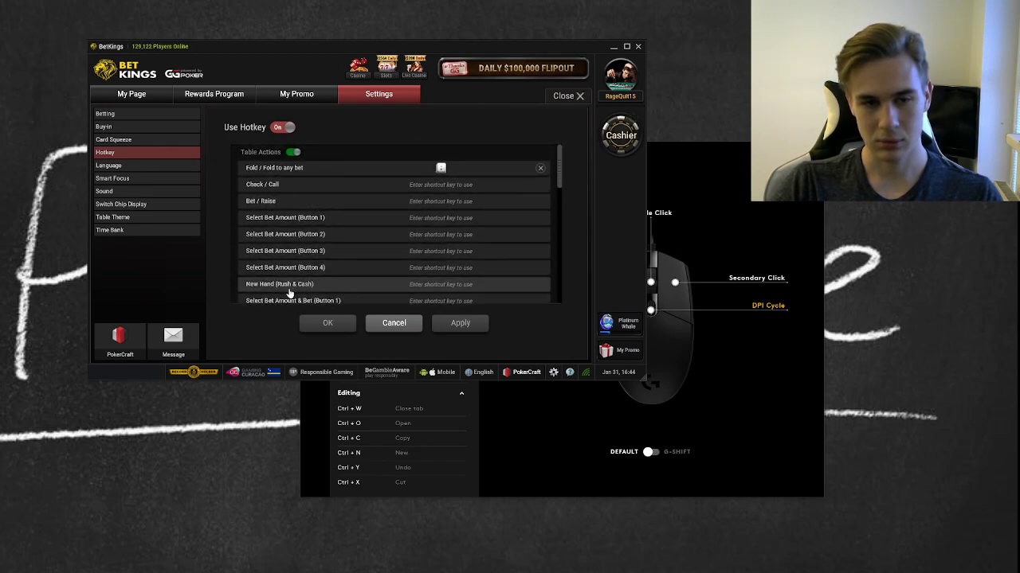
{"action": "scroll", "coordinate": [289, 293], "scroll_direction": "down", "scroll_amount": 3}
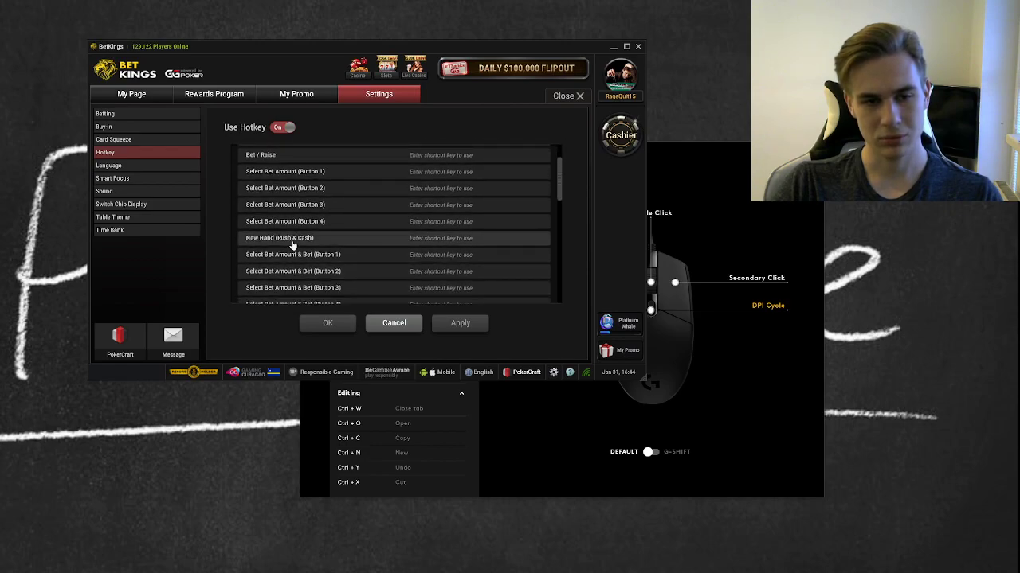
Try Ctrl and A as the shortcut for the New Hand (Rush & Cash) action, and clear the entry again
{"action": "left_click", "coordinate": [421, 241]}
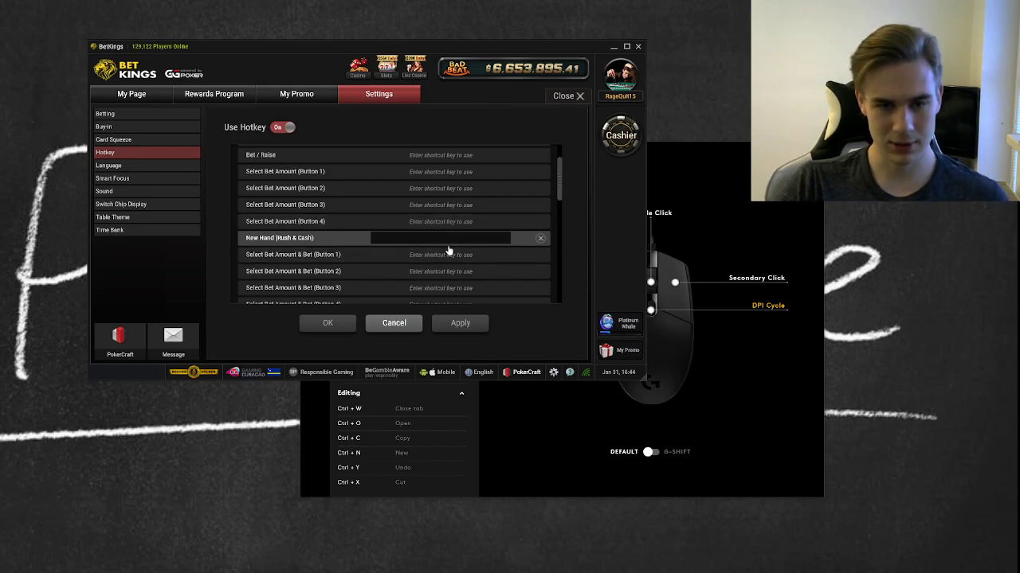
{"action": "key", "text": "ctrl+w"}
{"action": "key", "text": "ctrl"}
{"action": "key", "text": "ctrl"}
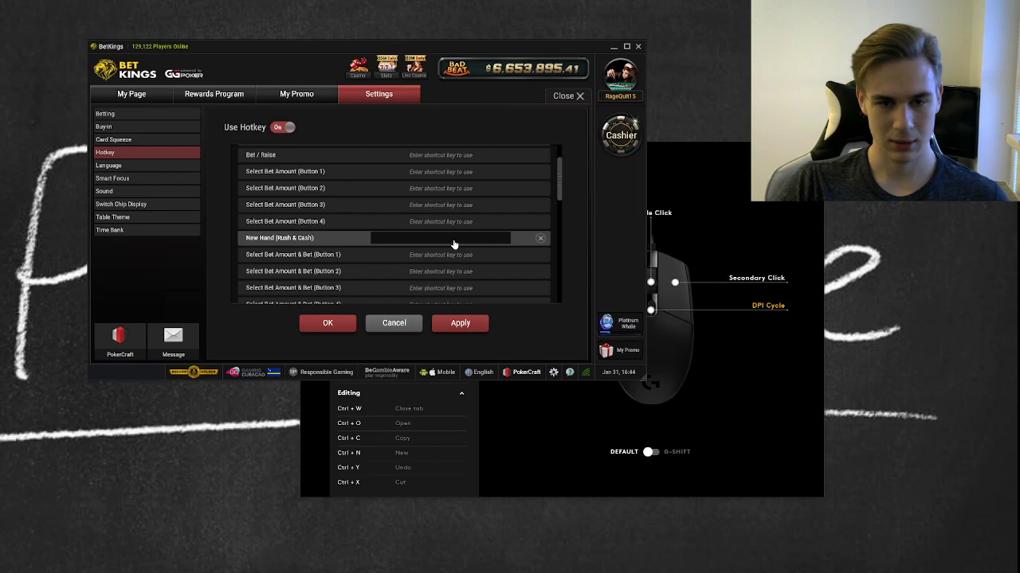
{"action": "key", "text": "ctrl"}
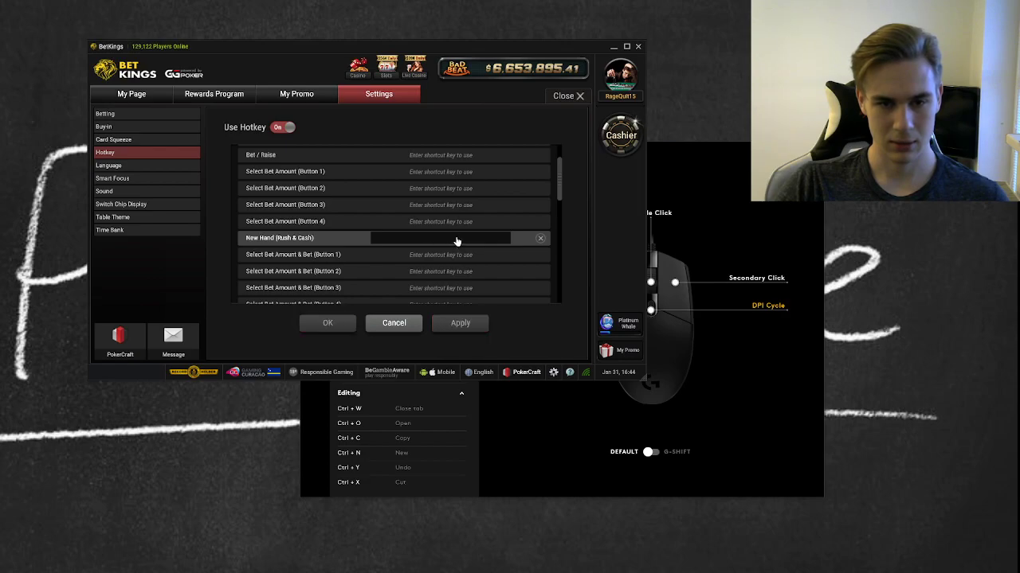
{"action": "key", "text": "a"}
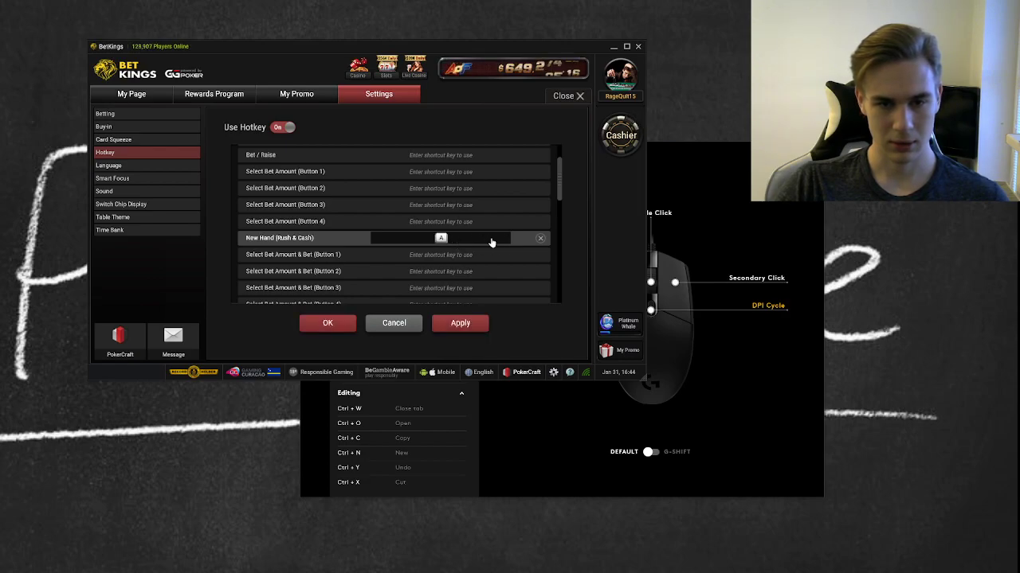
{"action": "left_click", "coordinate": [540, 238]}
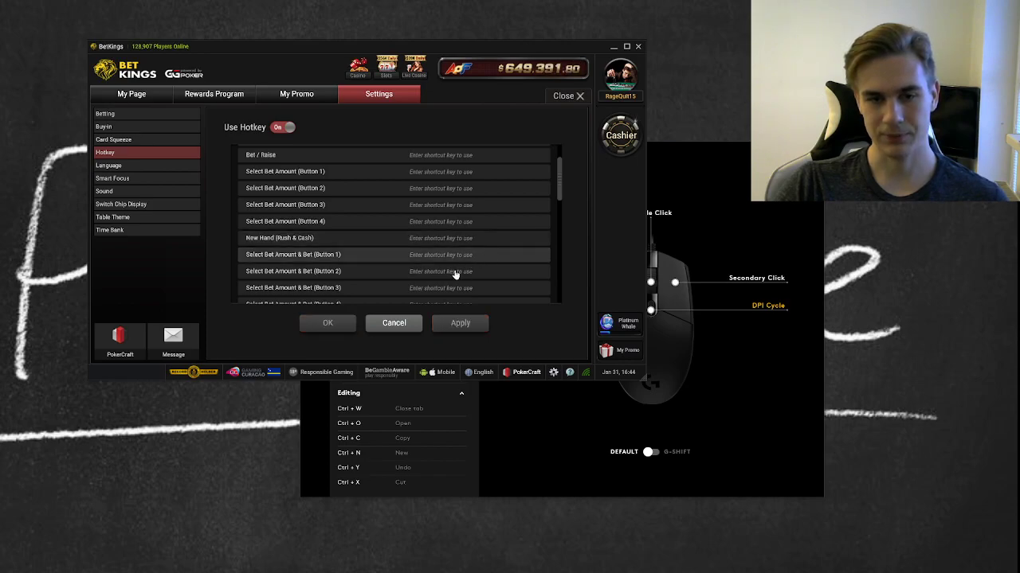
{"action": "scroll", "coordinate": [528, 179], "scroll_direction": "up", "scroll_amount": 3}
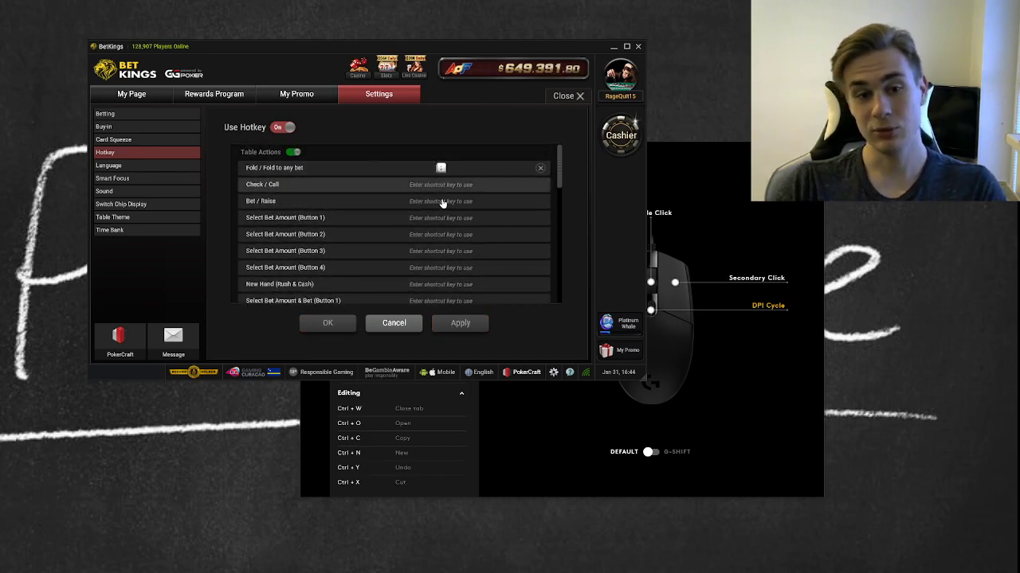
{"action": "left_click", "coordinate": [411, 321]}
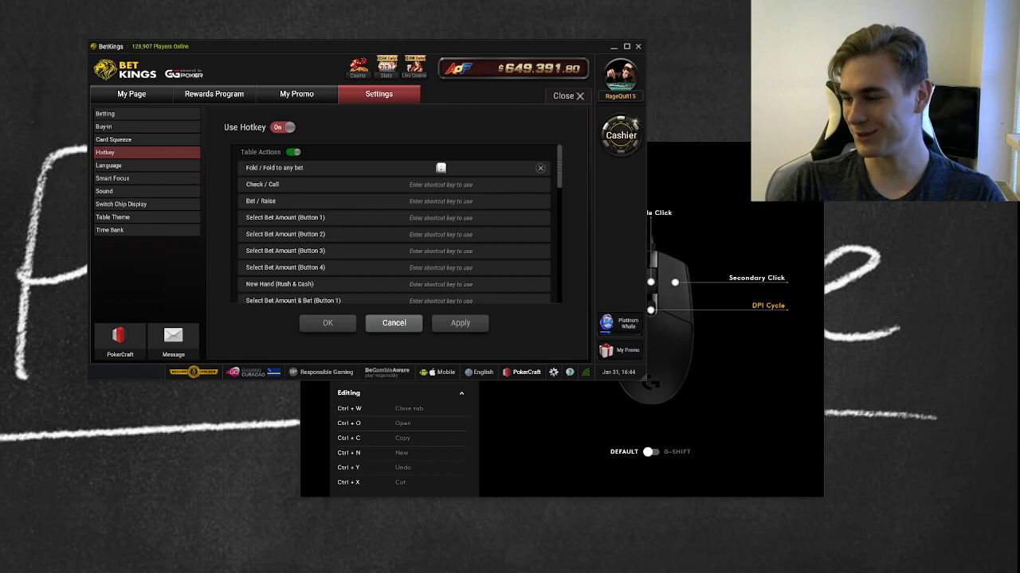